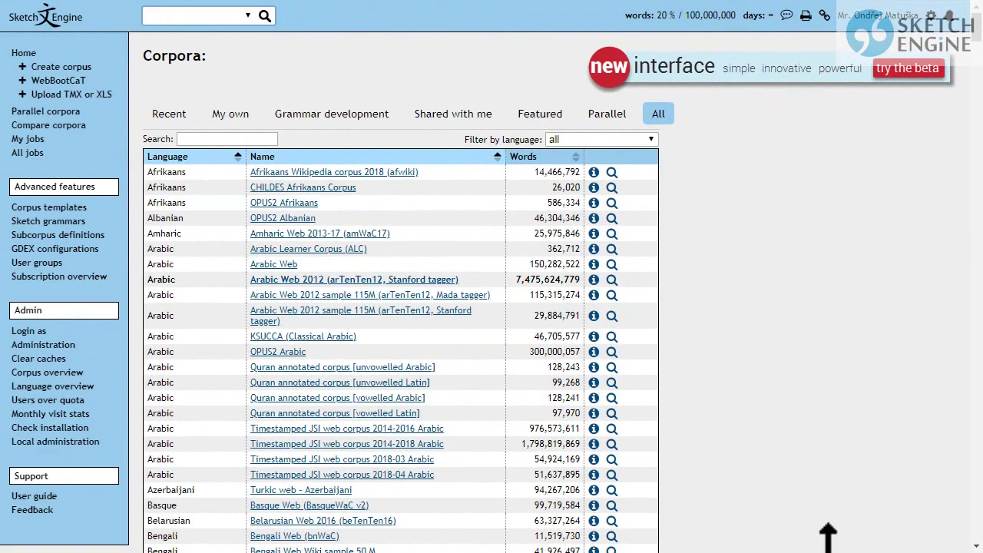
Switch to the beta interface and filter the advanced corpus list for 'english'
{"action": "left_click", "coordinate": [781, 77]}
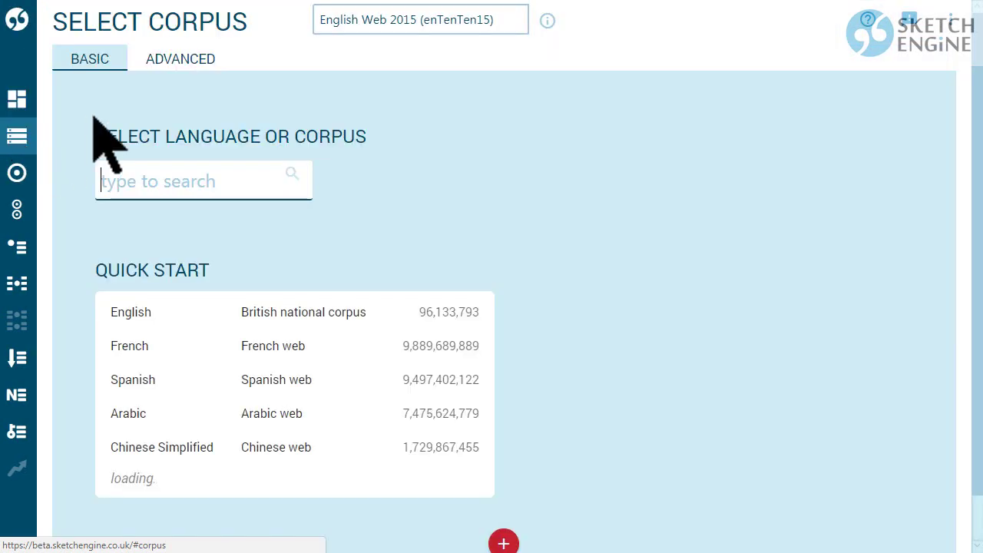
{"action": "left_click", "coordinate": [196, 68]}
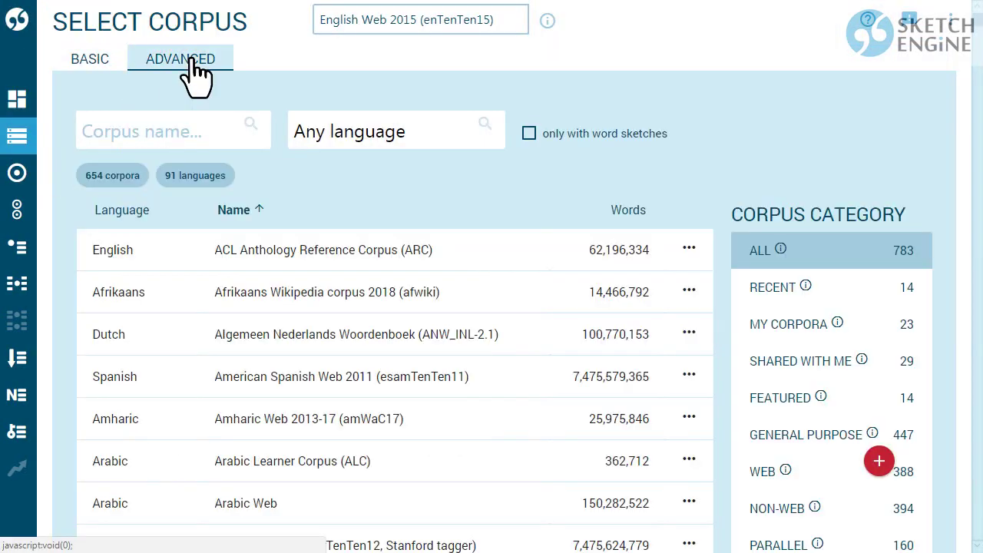
{"action": "left_click", "coordinate": [183, 129]}
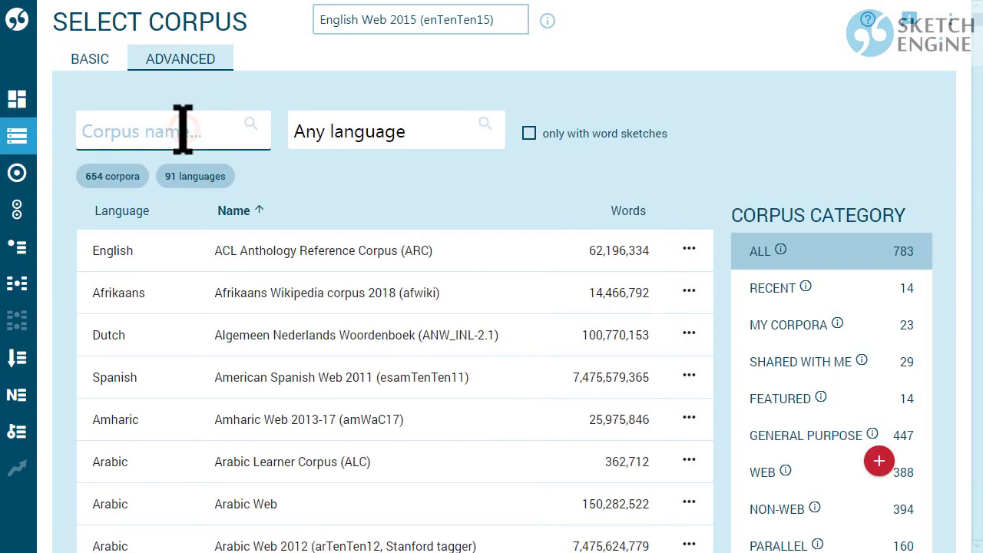
{"action": "left_click", "coordinate": [182, 129]}
{"action": "type", "text": "english"}
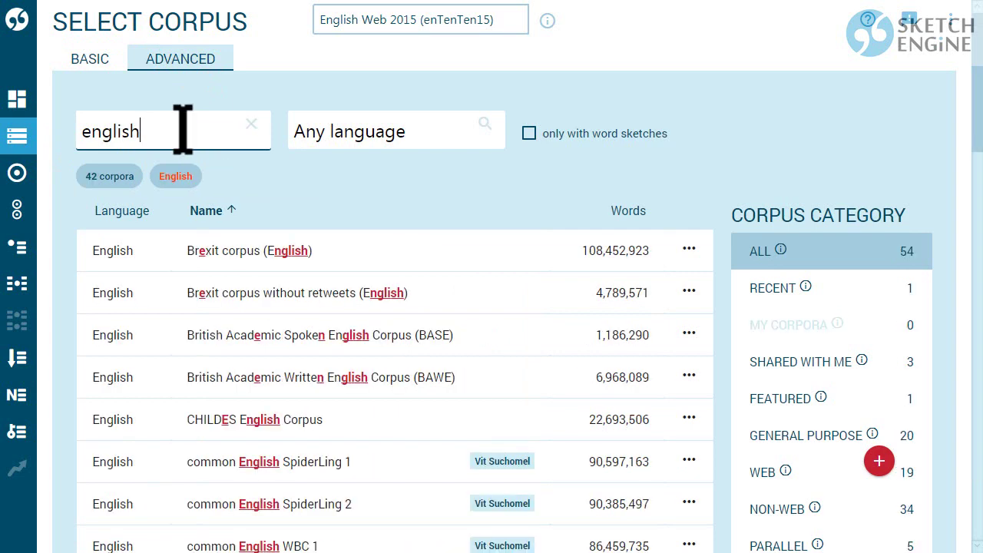
Sort corpora by word count, largest first, and select English Web 2015 (enTenTen15)
{"action": "left_click", "coordinate": [632, 215]}
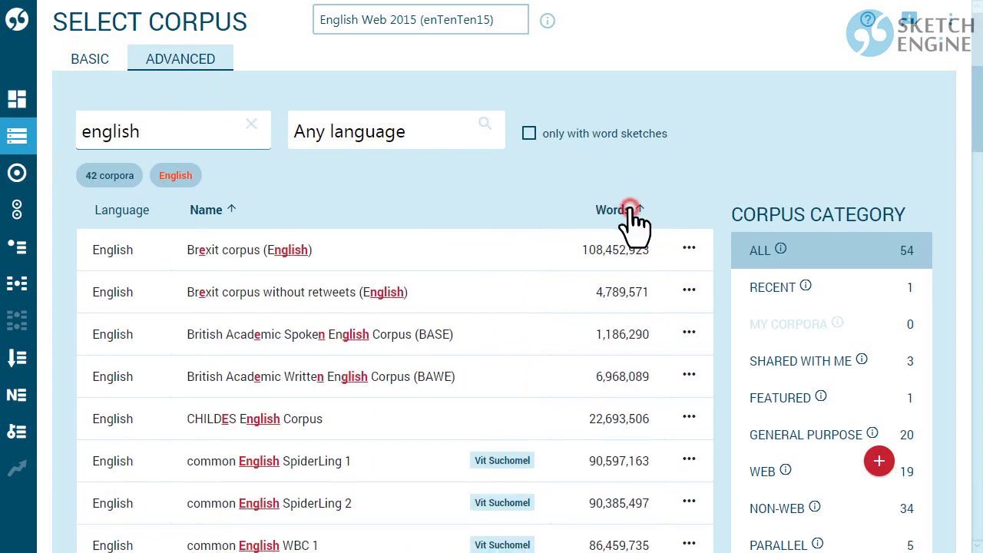
{"action": "left_click", "coordinate": [608, 210]}
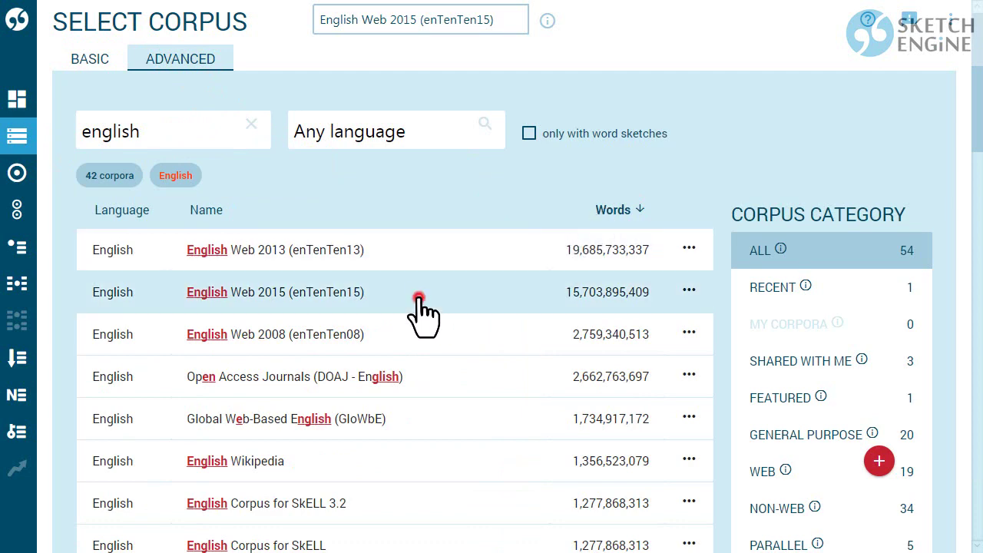
{"action": "left_click", "coordinate": [418, 299]}
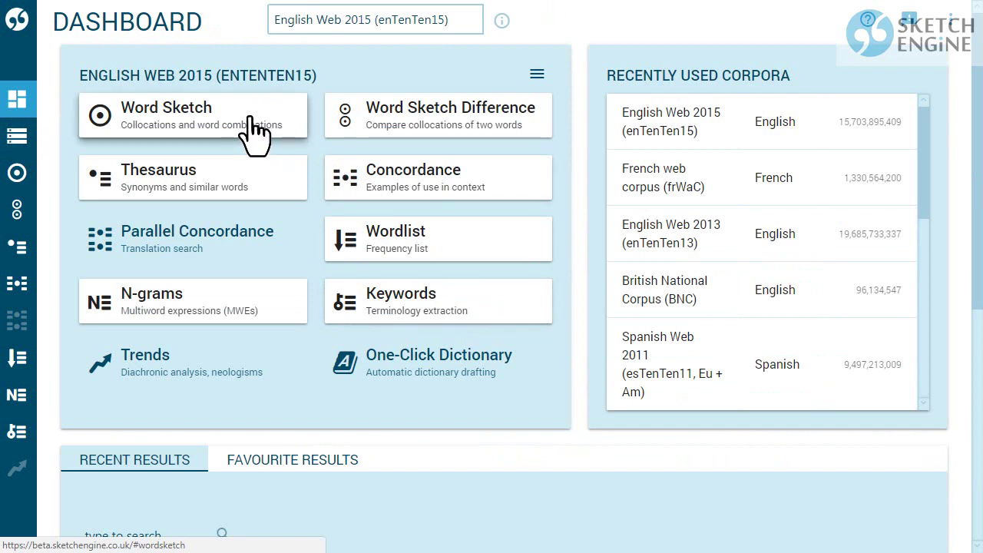
Run a word sketch for the noun 'opinion' in English Web 2015
{"action": "left_click", "coordinate": [249, 117]}
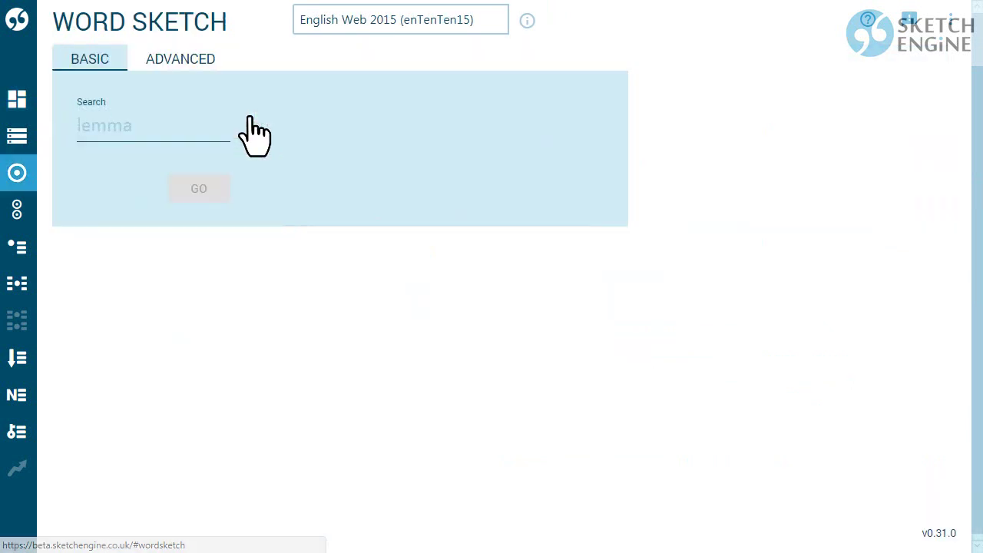
{"action": "left_click", "coordinate": [156, 125]}
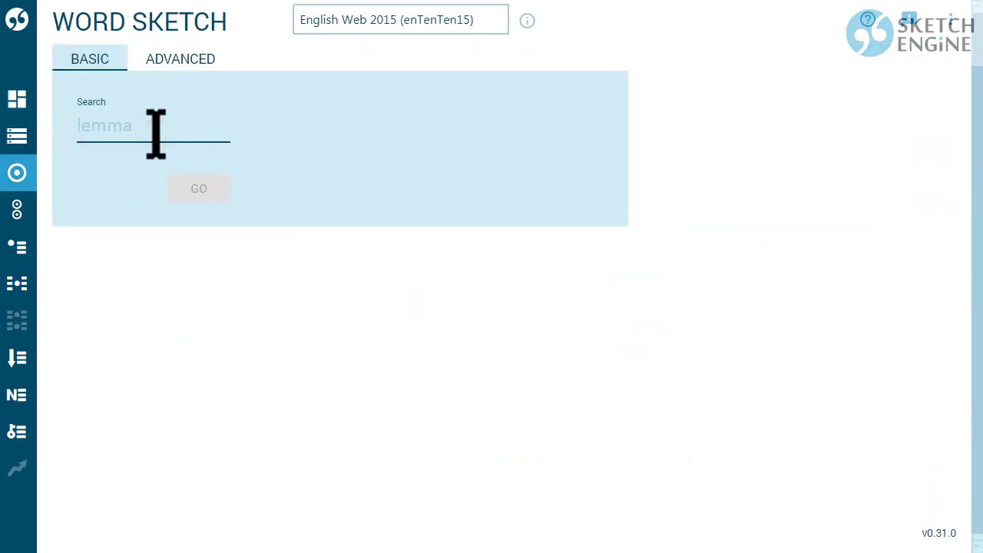
{"action": "type", "text": "opinion"}
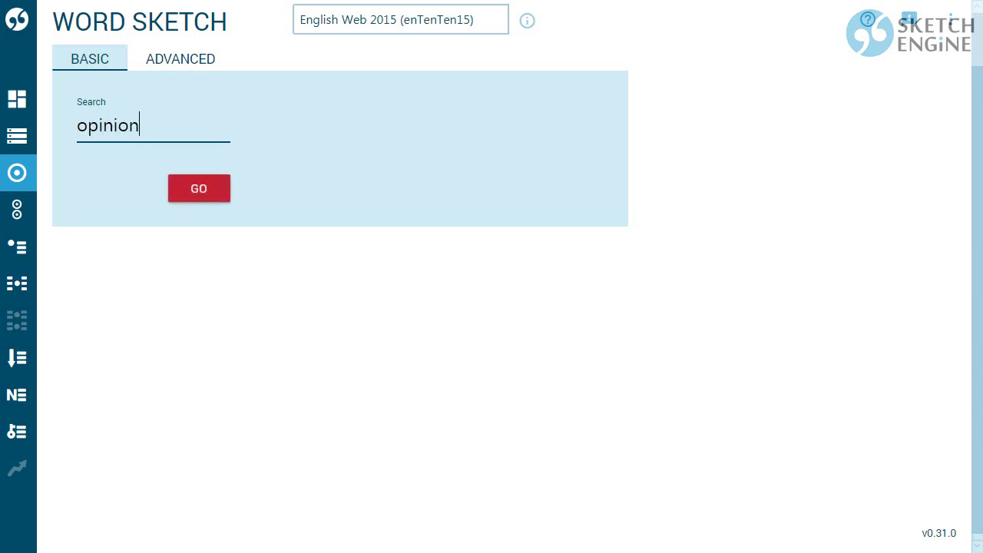
{"action": "left_click", "coordinate": [209, 188]}
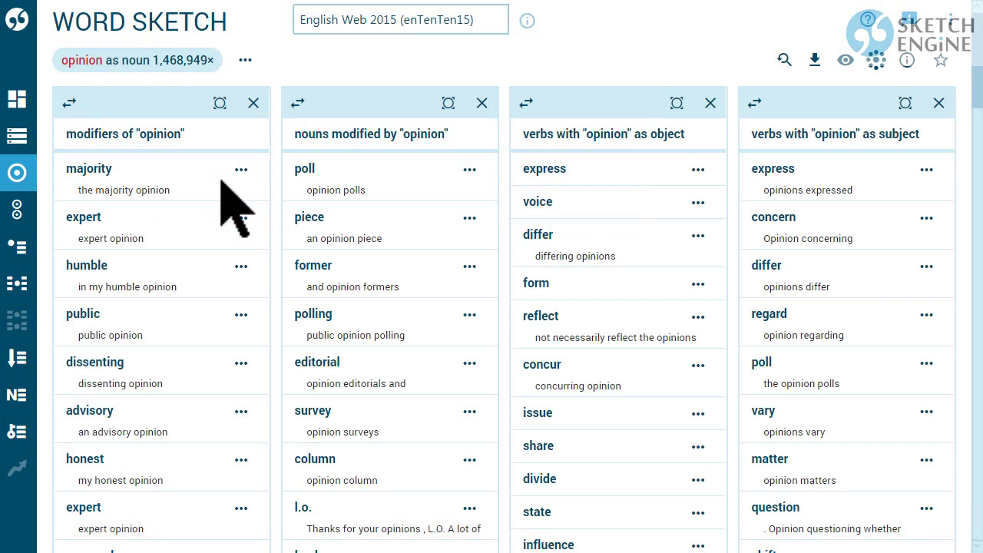
Turn on frequencies and scores in the view options and sort collocates by frequency
{"action": "left_click", "coordinate": [847, 59]}
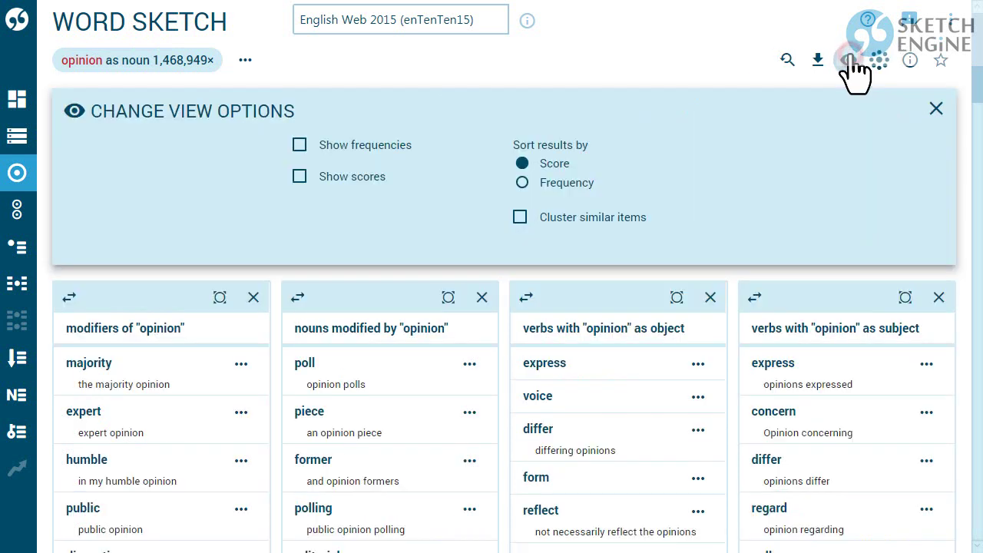
{"action": "left_click", "coordinate": [372, 146]}
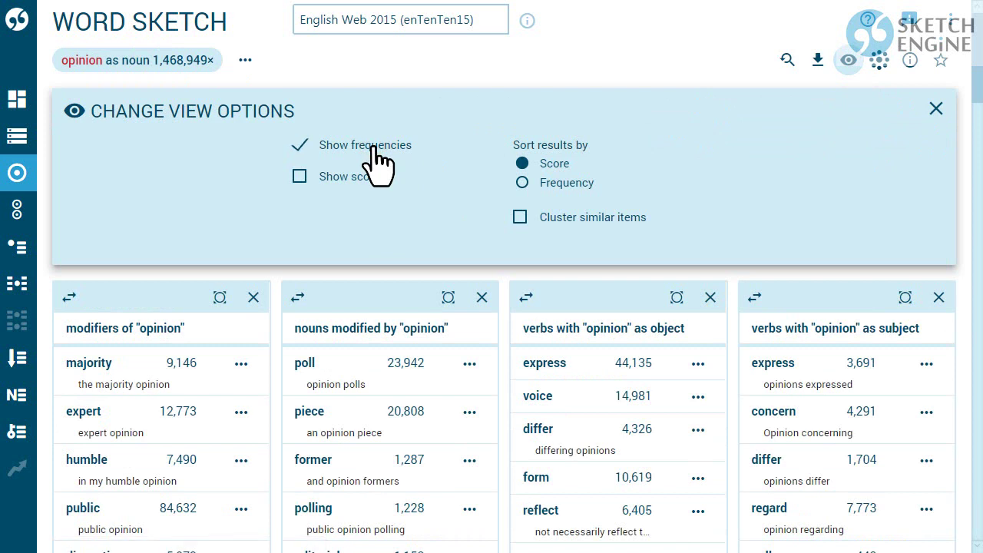
{"action": "left_click", "coordinate": [357, 178]}
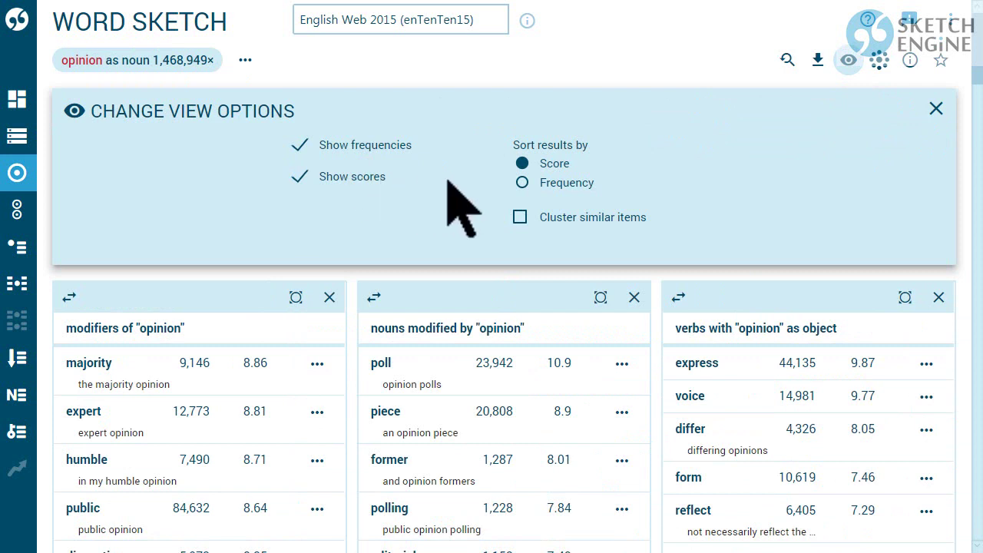
{"action": "left_click", "coordinate": [522, 182]}
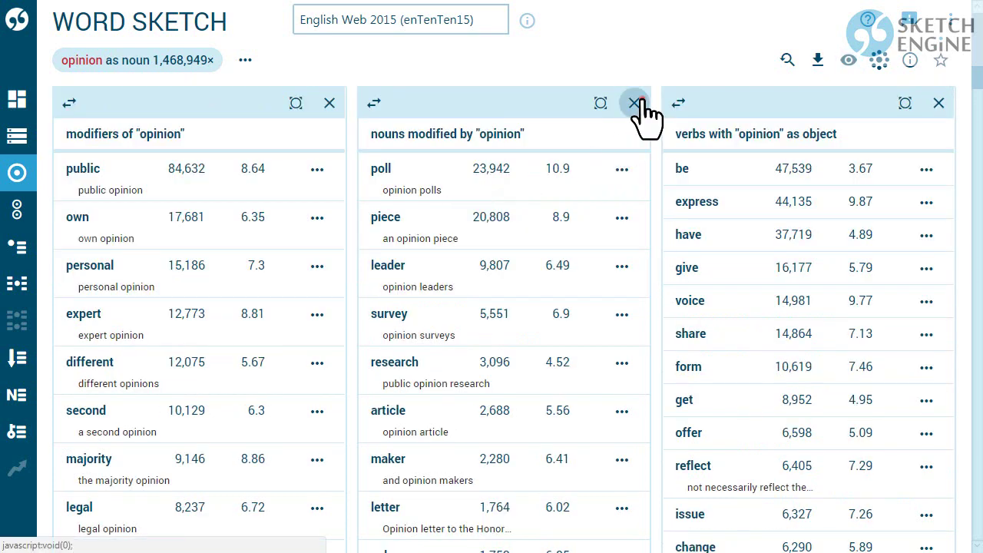
Hide the nouns-modified column, move the object-verbs column first, and isolate the modifiers column
{"action": "left_click", "coordinate": [637, 103]}
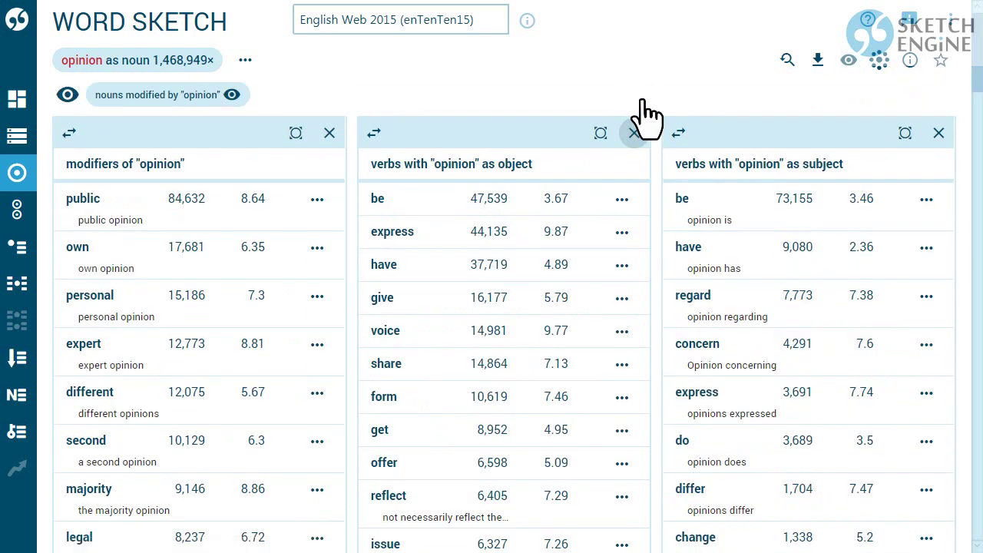
{"action": "mouse_move", "coordinate": [680, 132]}
{"action": "left_mouse_down"}
{"action": "mouse_move", "coordinate": [658, 150]}
{"action": "mouse_move", "coordinate": [454, 197]}
{"action": "mouse_move", "coordinate": [346, 206]}
{"action": "left_mouse_up"}
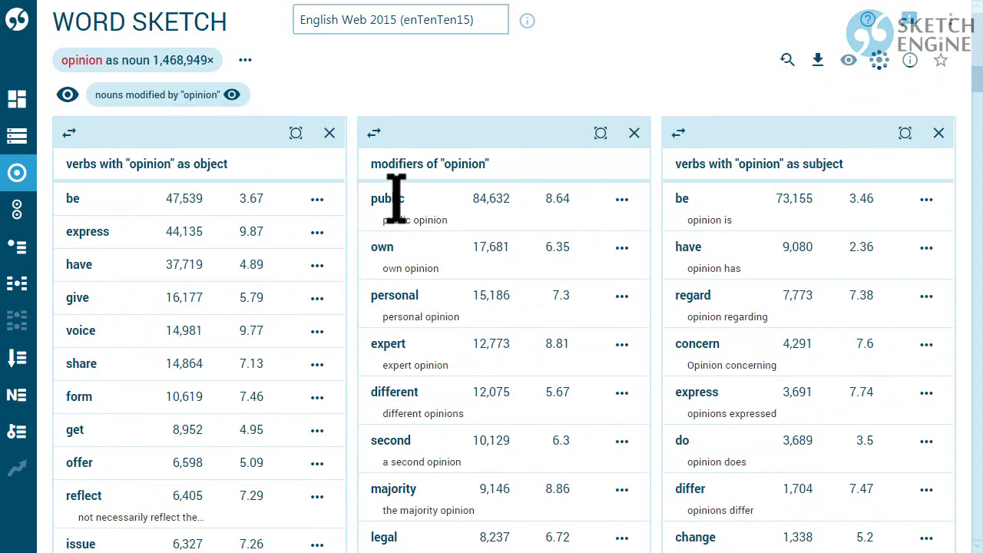
{"action": "left_click", "coordinate": [599, 135]}
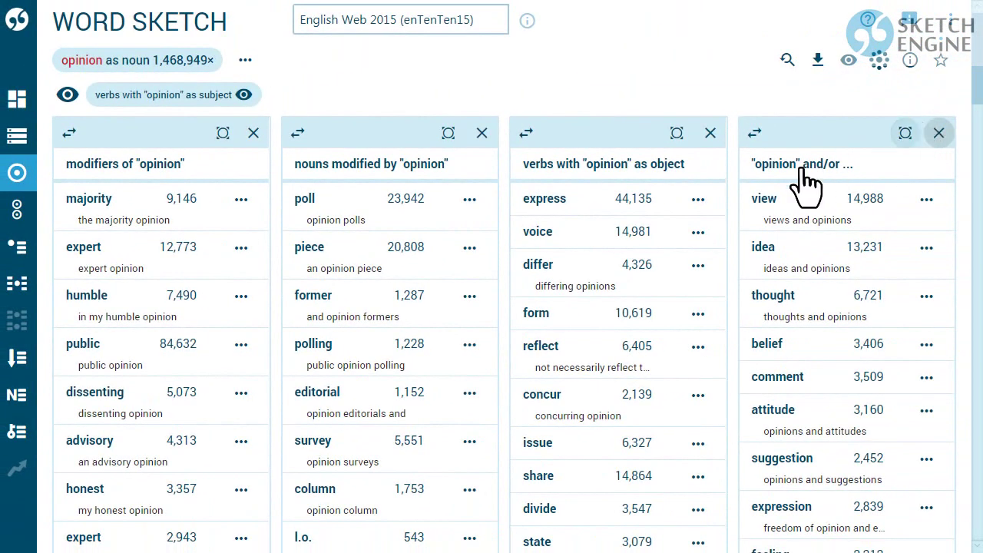
Bring up the follow-up options for the 'express' collocate of opinion
{"action": "left_click", "coordinate": [697, 199]}
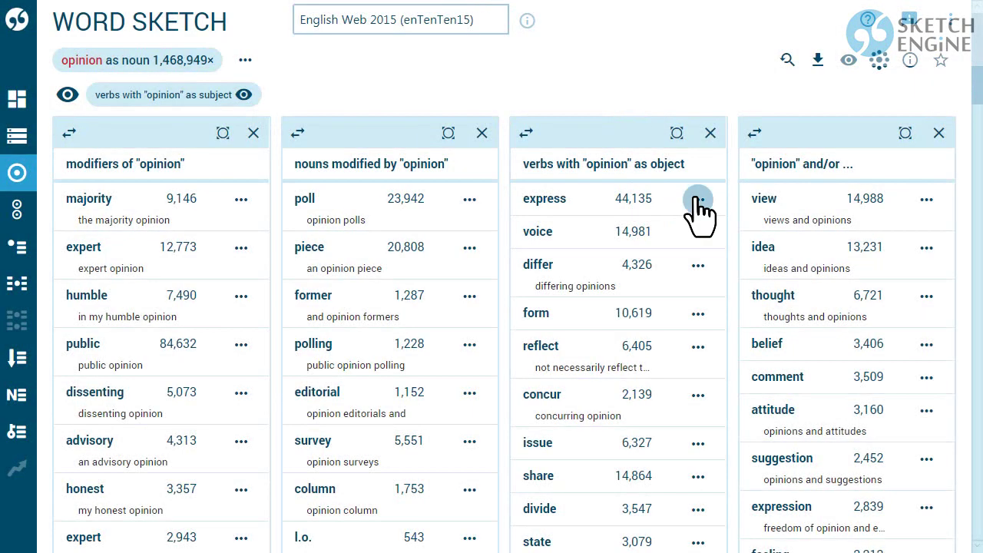
{"action": "left_click", "coordinate": [696, 199]}
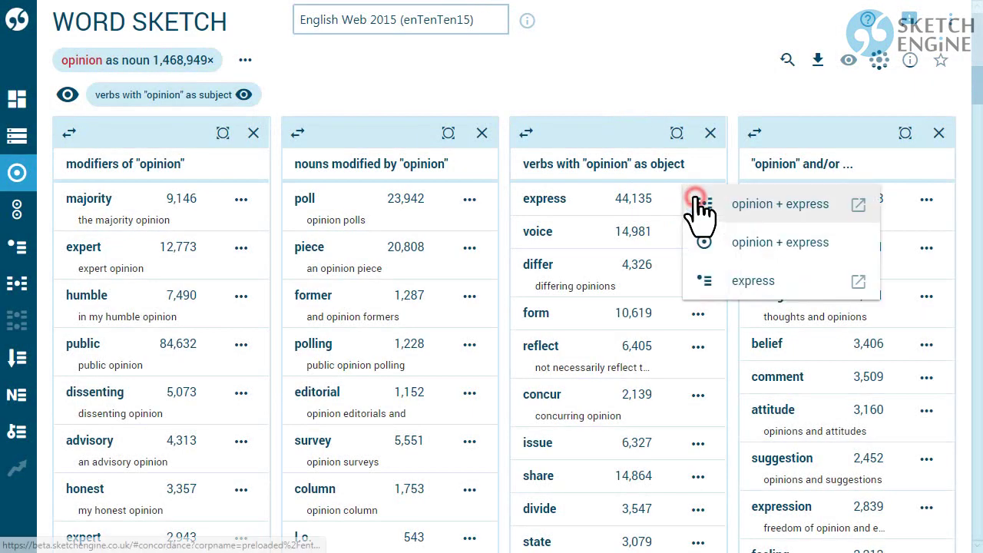
{"action": "left_click", "coordinate": [754, 241]}
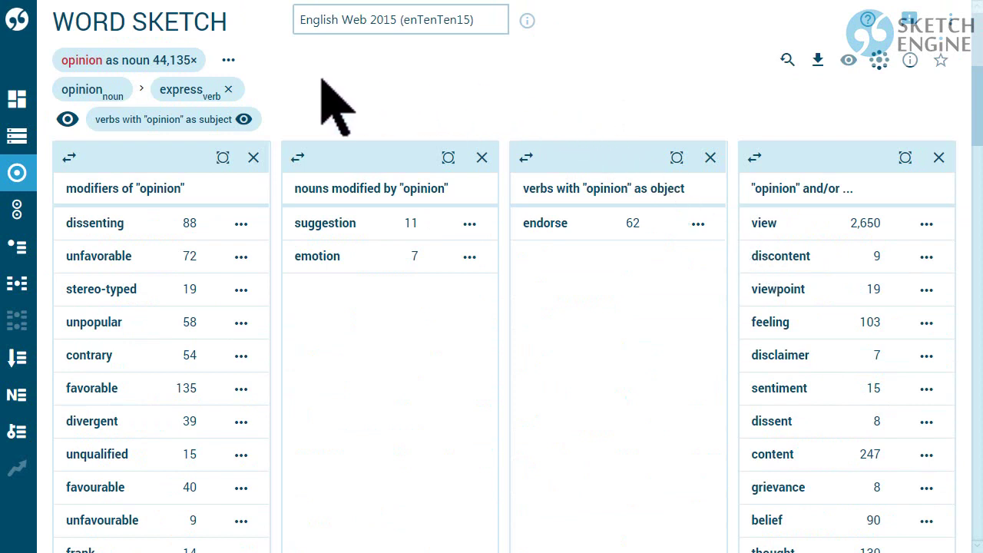
{"action": "left_click", "coordinate": [228, 89]}
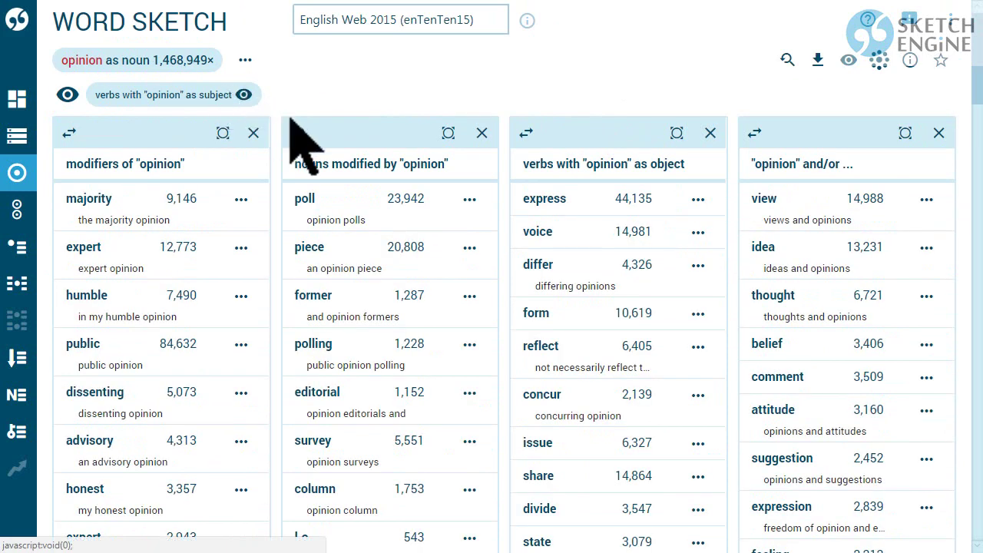
Show the thesaurus of verbs similar to 'express', such as represent and demonstrate
{"action": "left_click", "coordinate": [698, 199]}
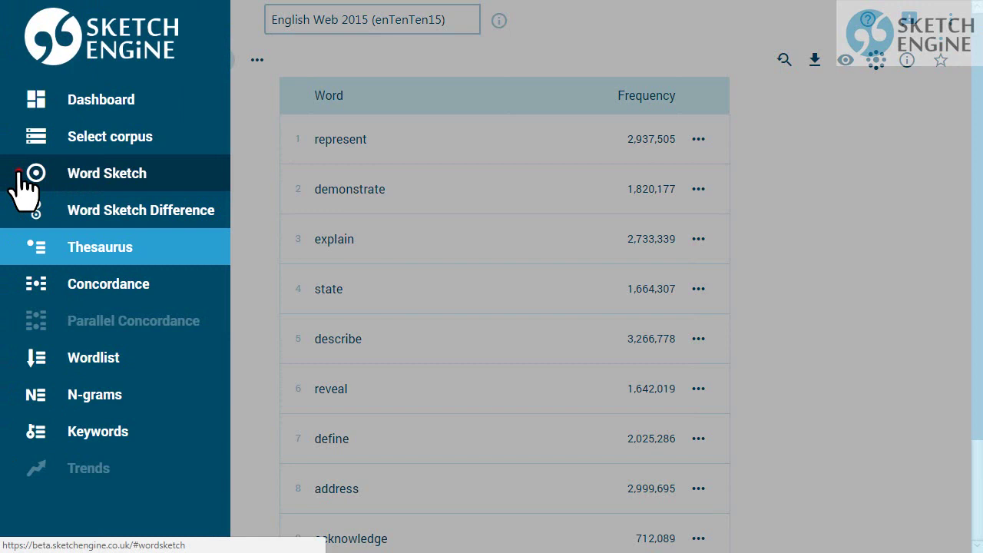
{"action": "left_click", "coordinate": [17, 173]}
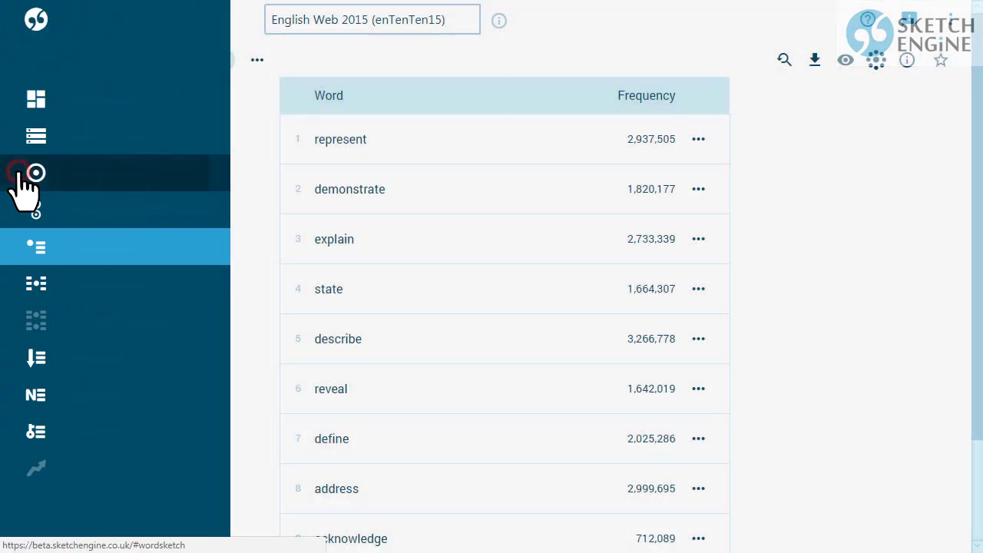
Look up the word sketch for the noun 'rest' and check its other parts of speech
{"action": "left_click", "coordinate": [99, 128]}
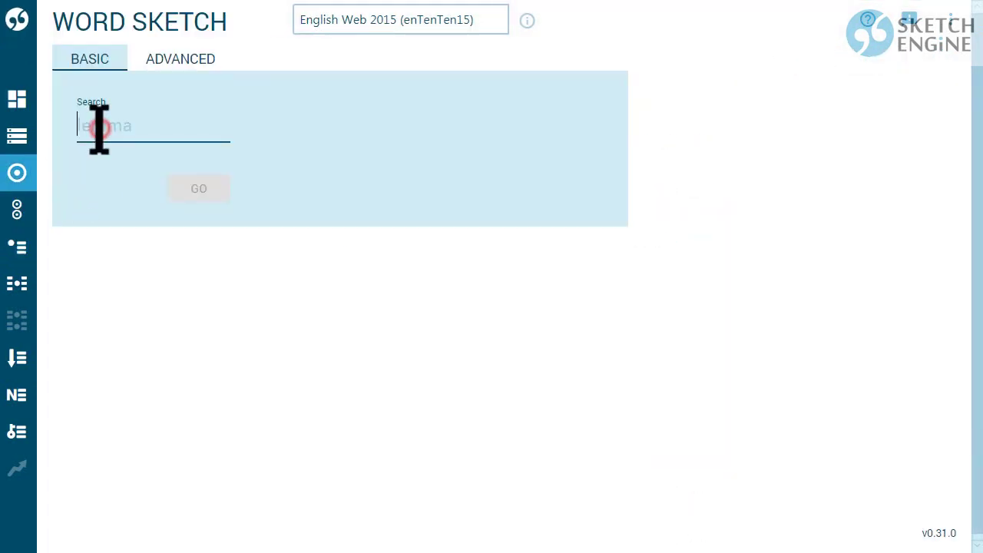
{"action": "type", "text": "rest"}
{"action": "key", "text": "Return"}
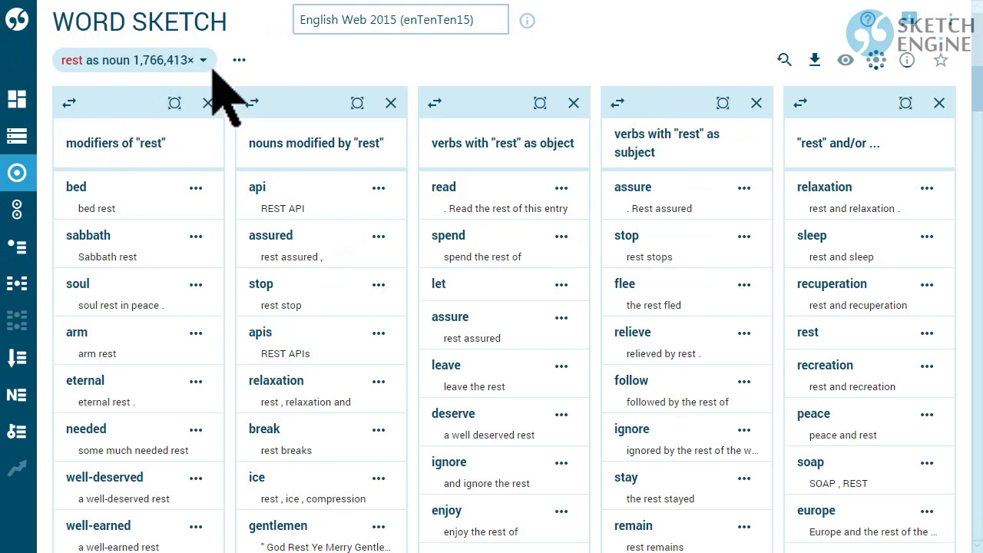
{"action": "left_click", "coordinate": [202, 60]}
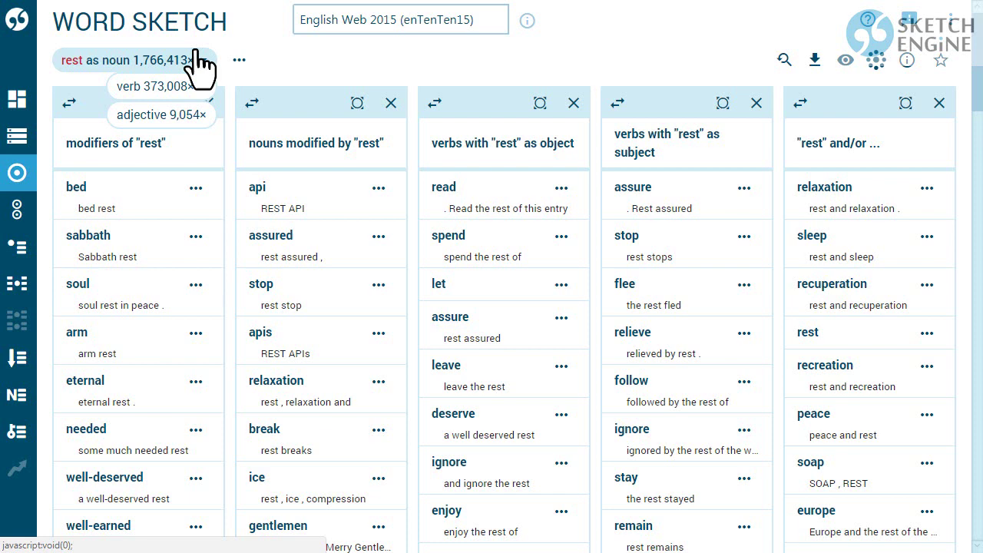
{"action": "left_click", "coordinate": [15, 180]}
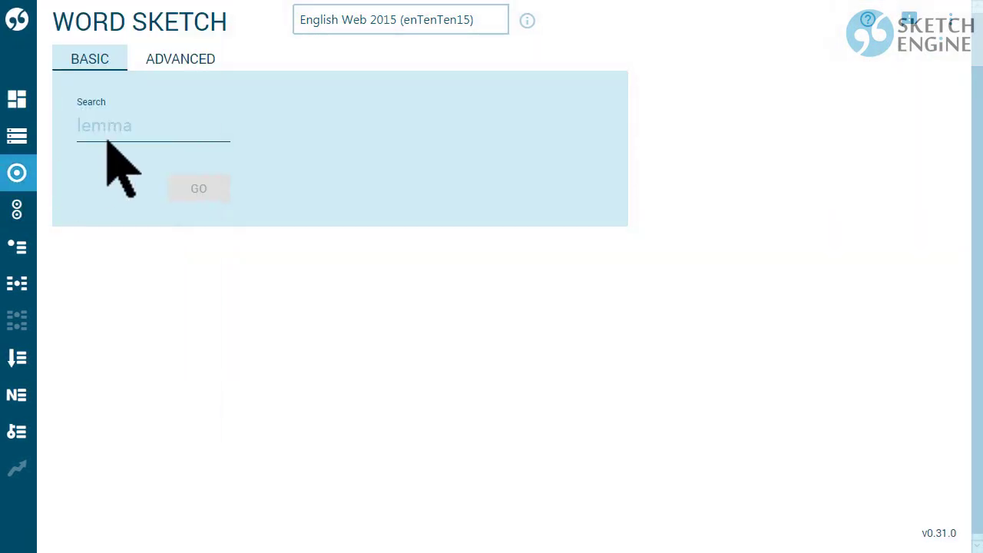
Sketch the multiword expression 'mind ... business' and open its concordance
{"action": "left_click", "coordinate": [111, 136]}
{"action": "type", "text": "mind business"}
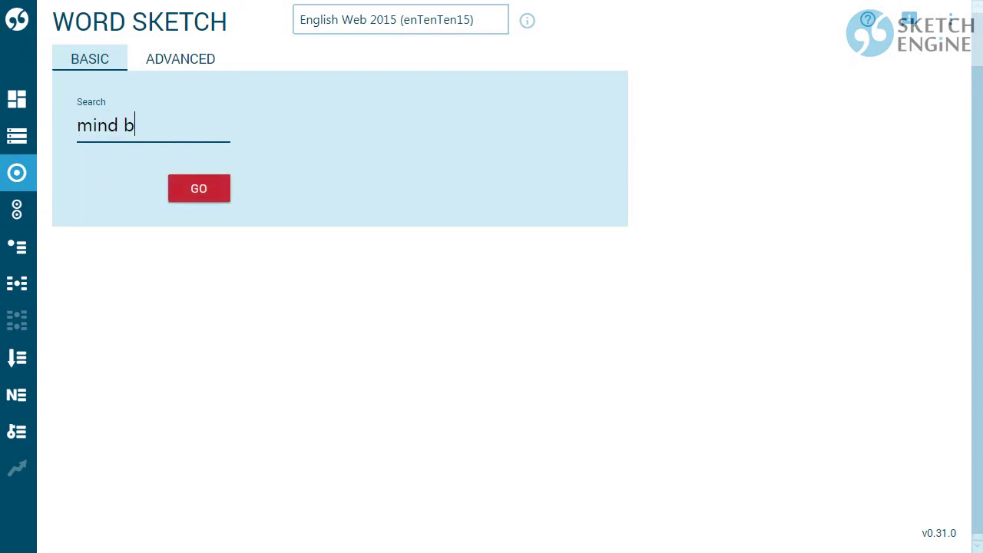
{"action": "left_click", "coordinate": [198, 194]}
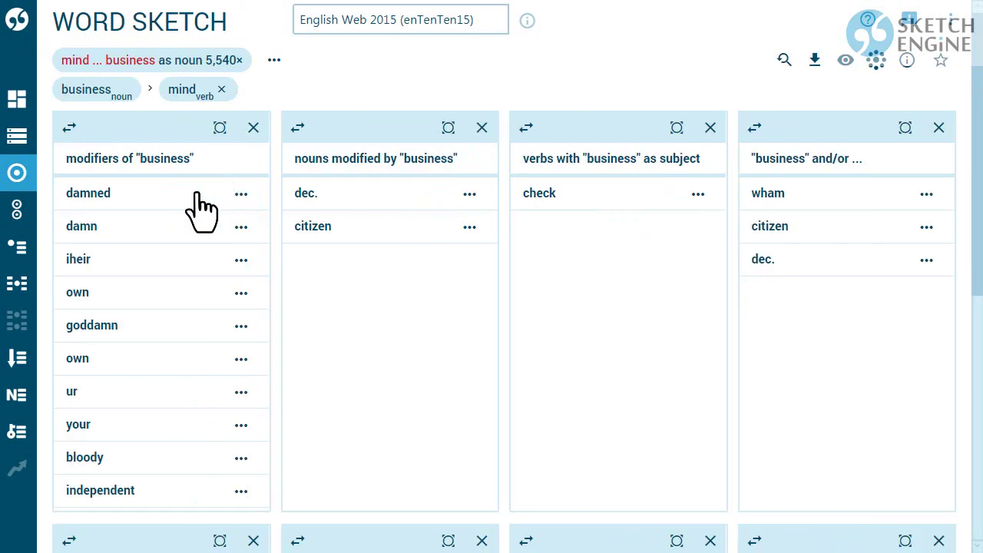
{"action": "left_click", "coordinate": [276, 60]}
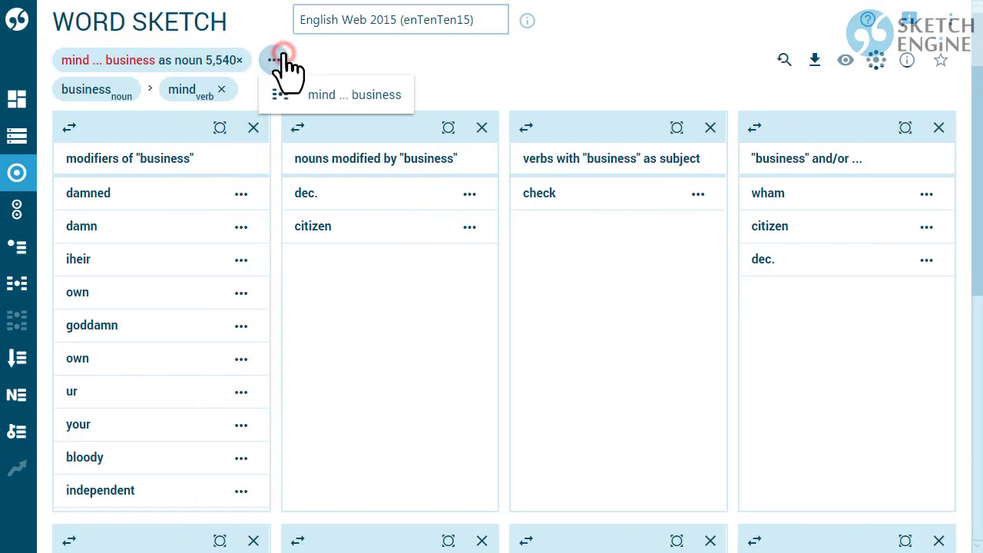
{"action": "left_click", "coordinate": [322, 95]}
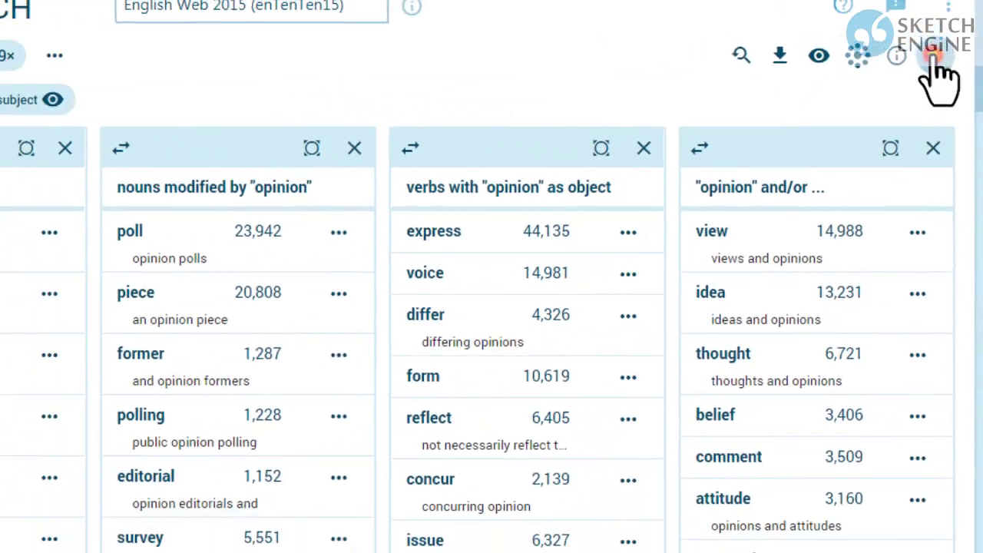
Add the opinion word sketch to favourites with the star icon
{"action": "left_click", "coordinate": [924, 51]}
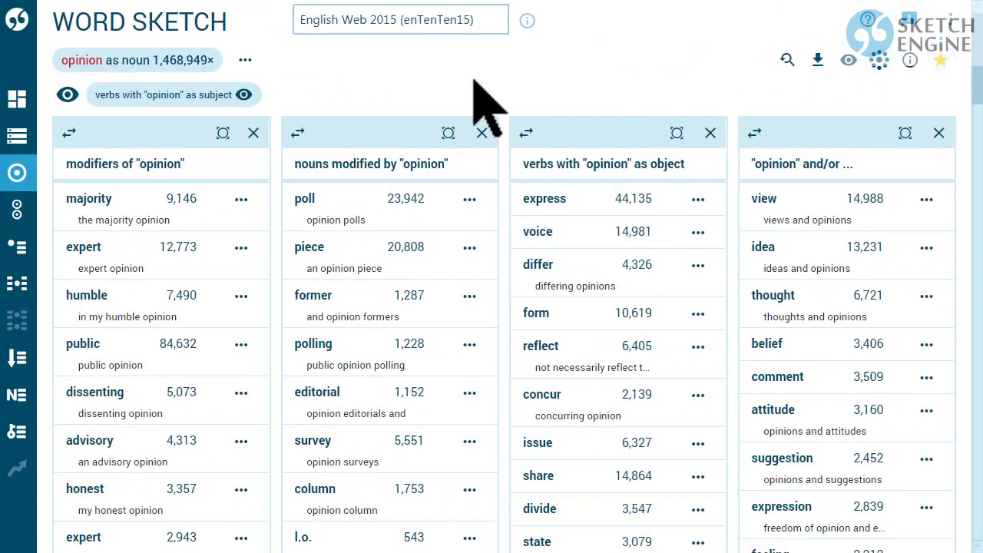
Reopen the saved English Web 2015 opinion word sketch from the dashboard's favourite results
{"action": "left_click", "coordinate": [23, 108]}
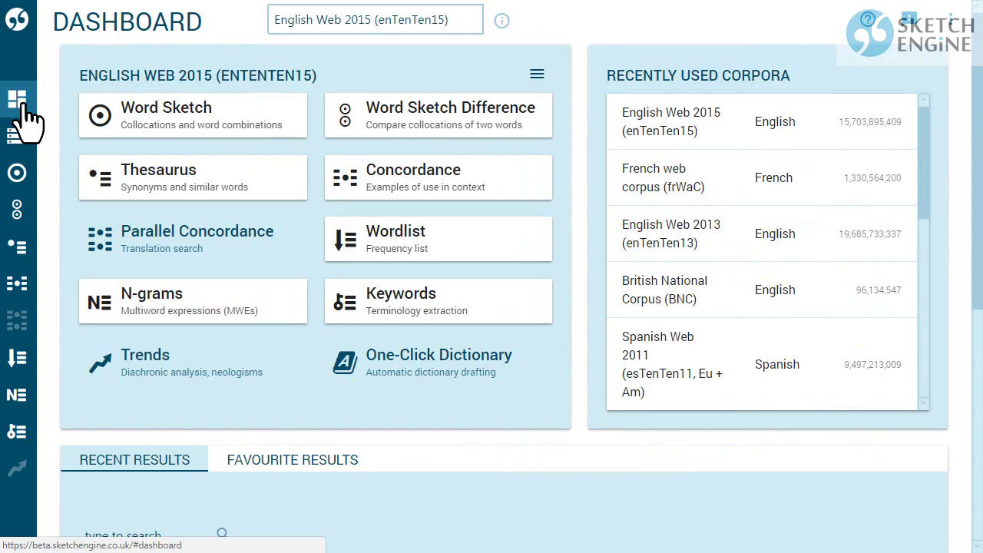
{"action": "left_click", "coordinate": [273, 455]}
{"action": "scroll", "coordinate": [274, 468], "scroll_direction": "down", "scroll_amount": 3}
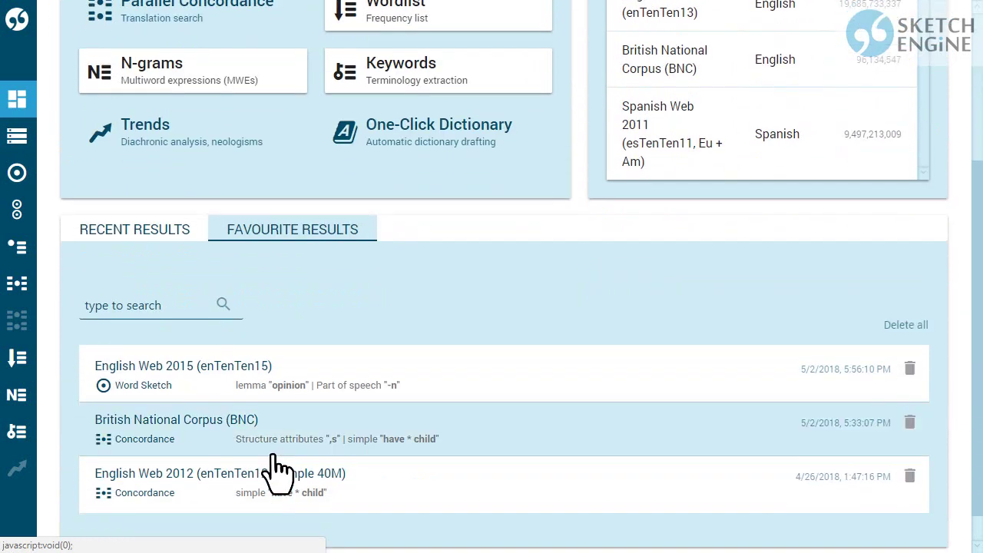
{"action": "left_click", "coordinate": [299, 376]}
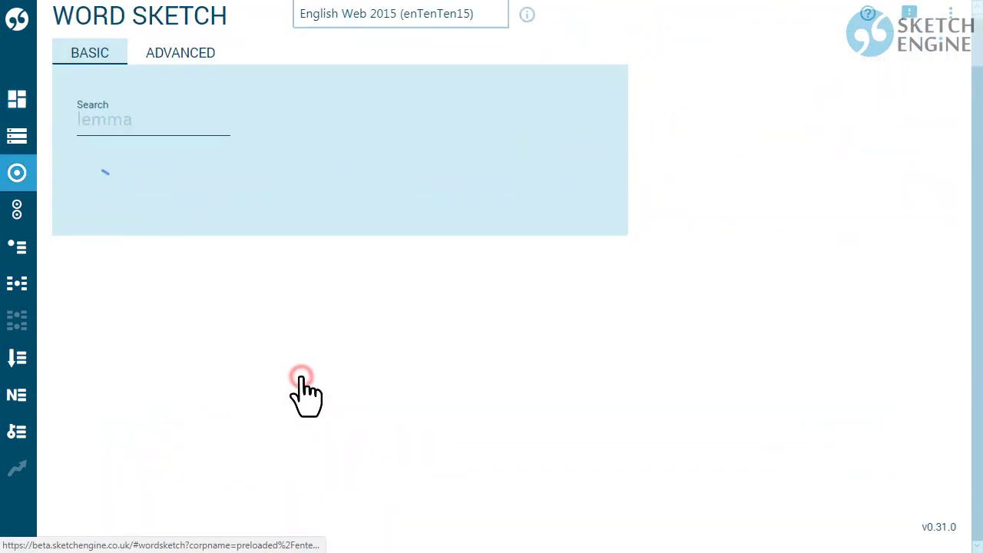